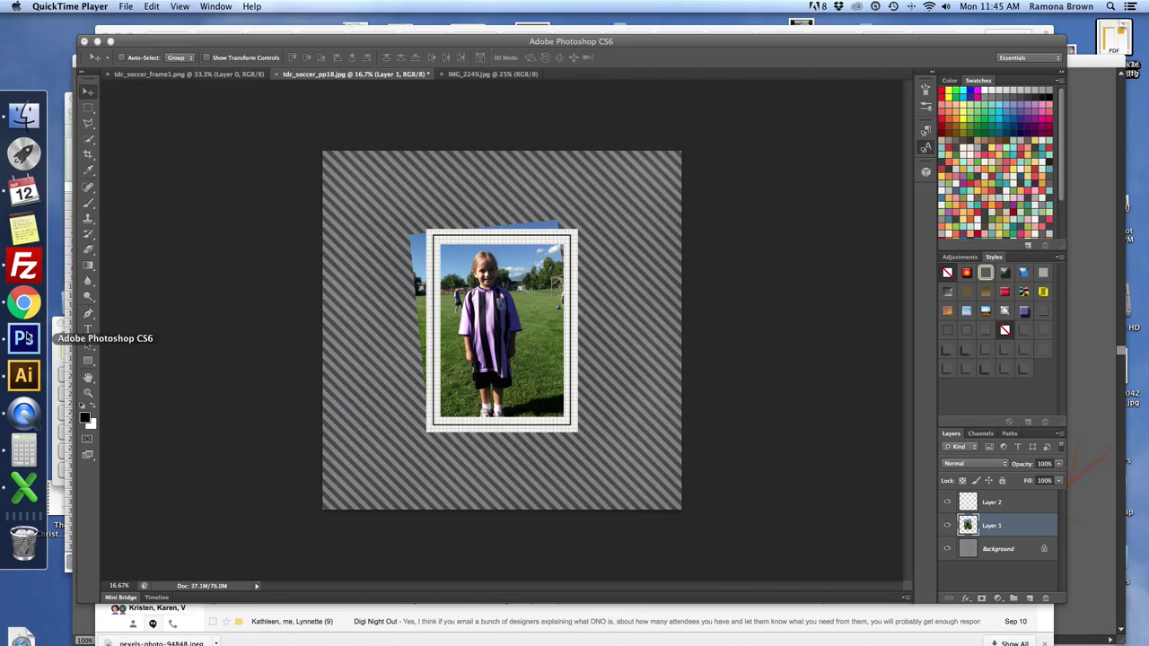
Step: Bring Photoshop with tdc_soccer_pp18.jpg to the front
click(24, 338)
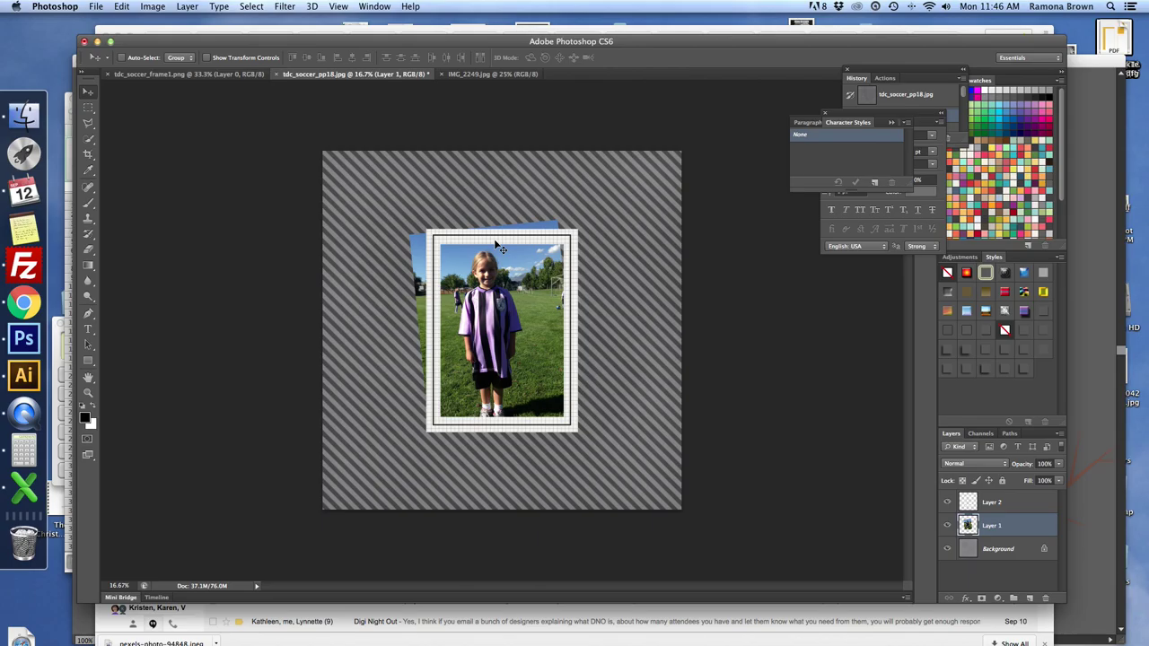
Step: Zoom in and drag Layer 1's soccer photo rightward until the girl is centered in the frame
key(super+equal)
key(super+equal)
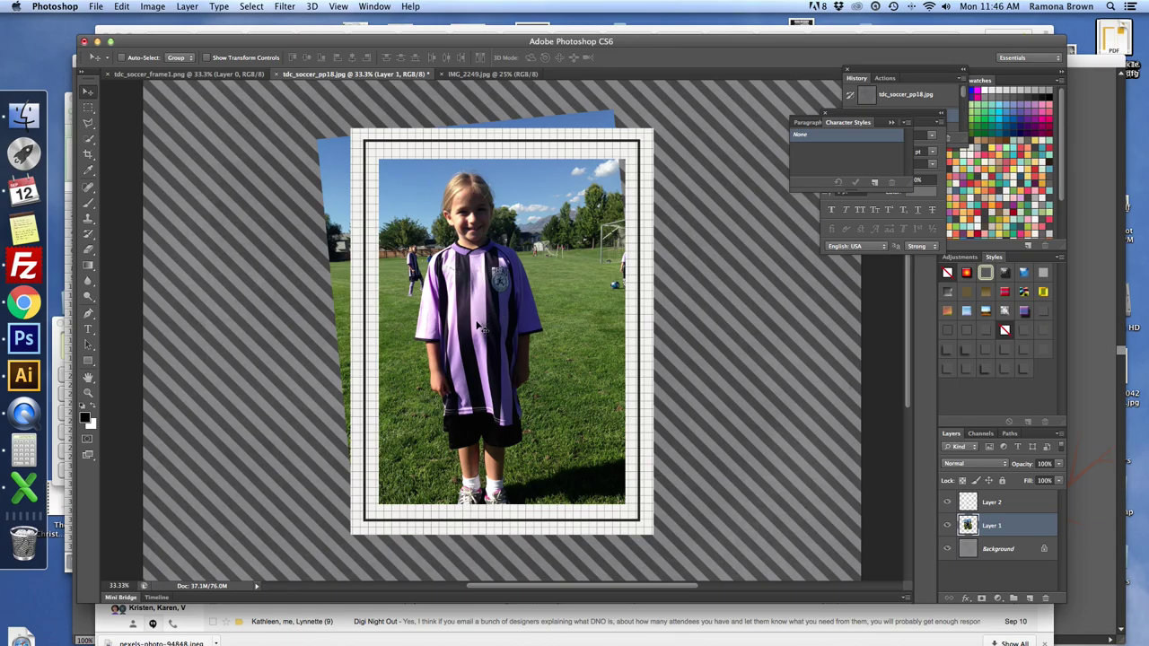
drag(475, 320, 435, 312)
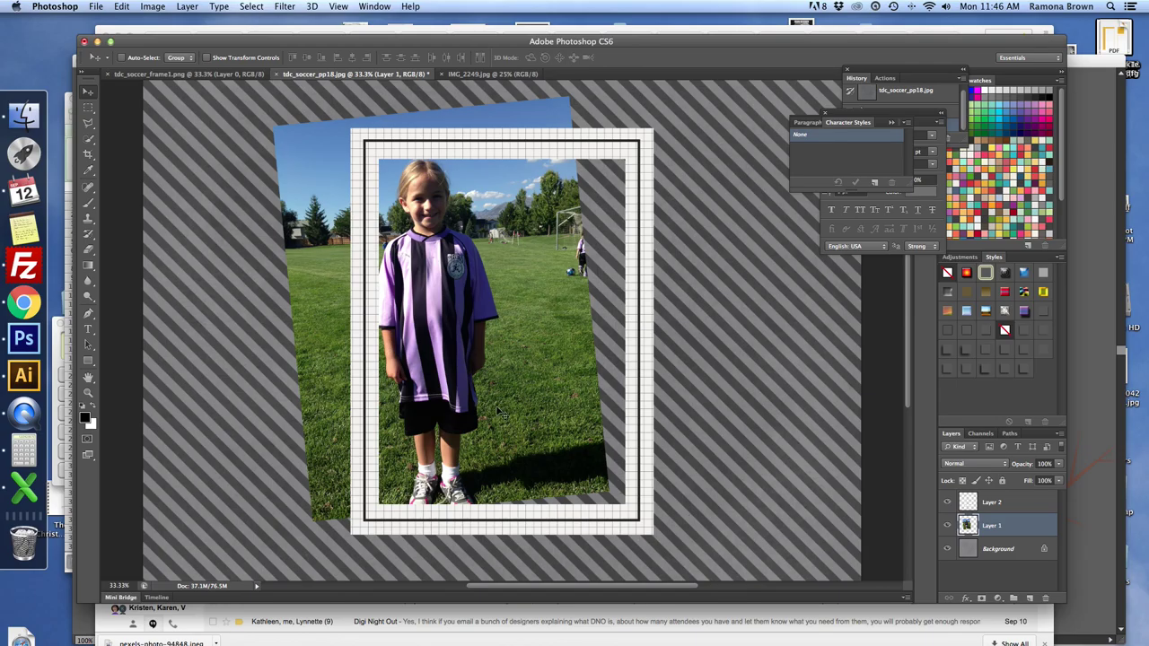
drag(520, 420, 558, 433)
drag(603, 465, 606, 466)
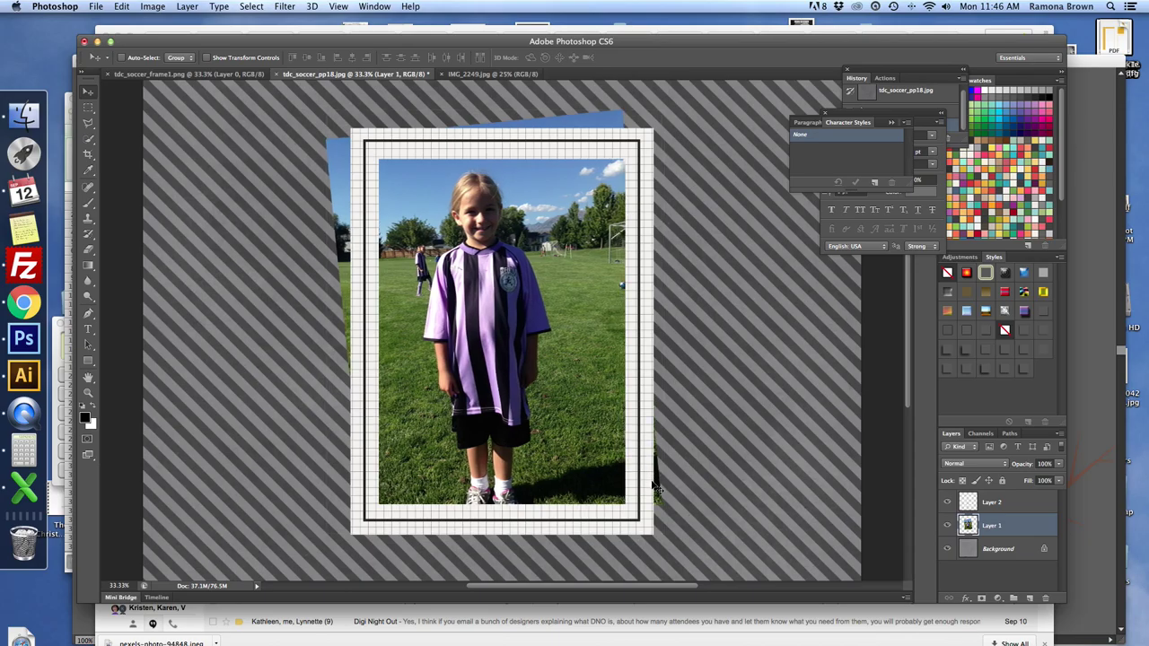
Step: Lower Layer 2's opacity to about 38% so the photo shows through the frame
click(1021, 503)
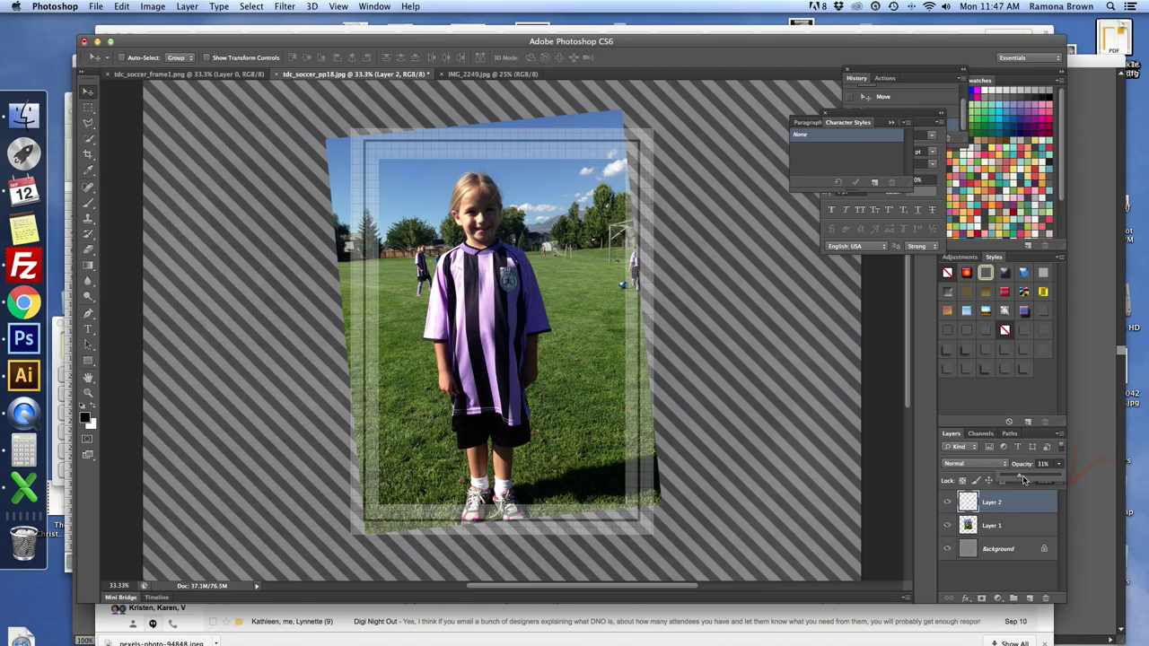
drag(1020, 480, 1019, 480)
drag(1018, 480, 1024, 480)
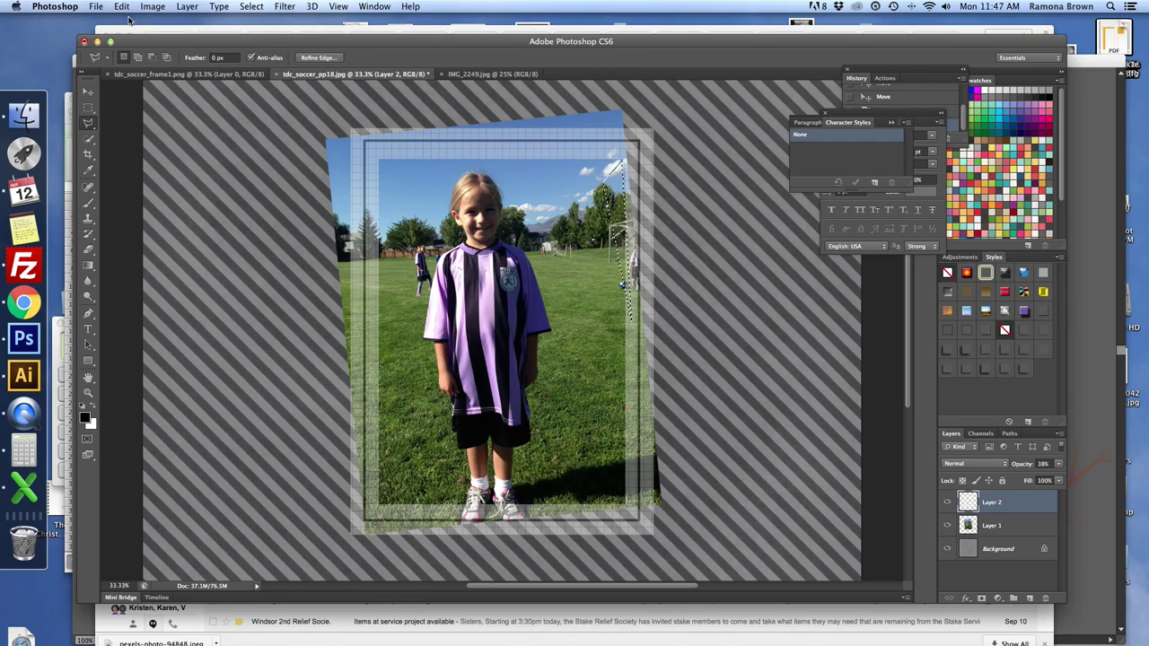
Step: Open the Edit menu to back out of the unfinished selection
click(125, 6)
Step: Step backward, then lasso a triangle through the photo's top-right, bottom-right and bottom-left corners
click(143, 43)
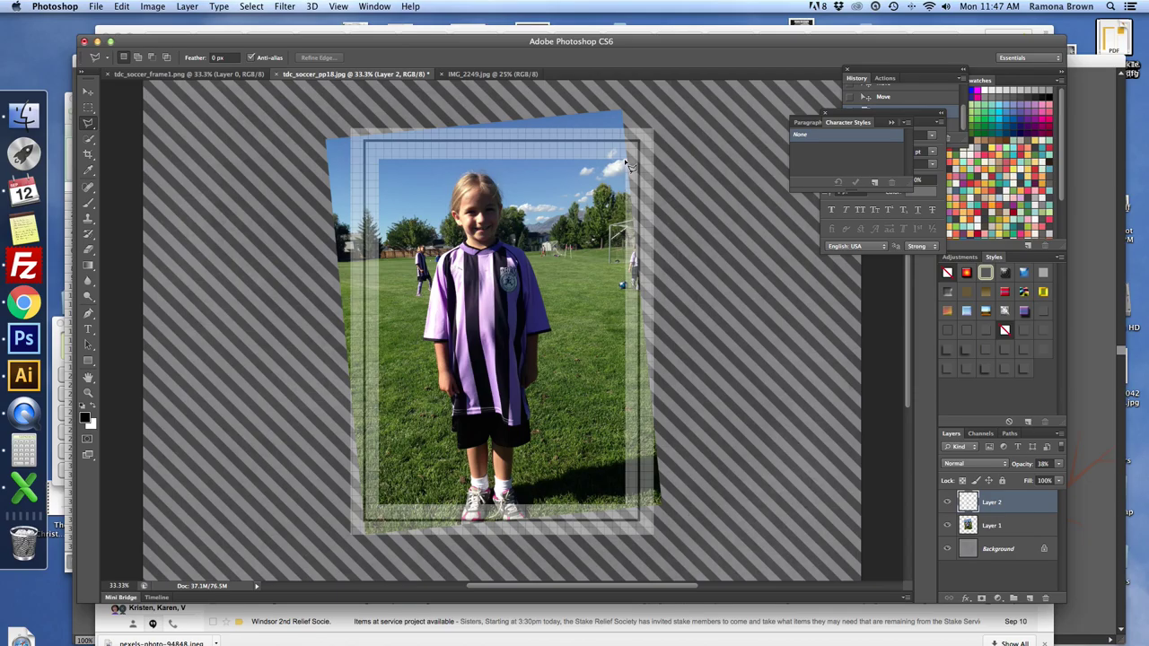
click(628, 164)
click(662, 507)
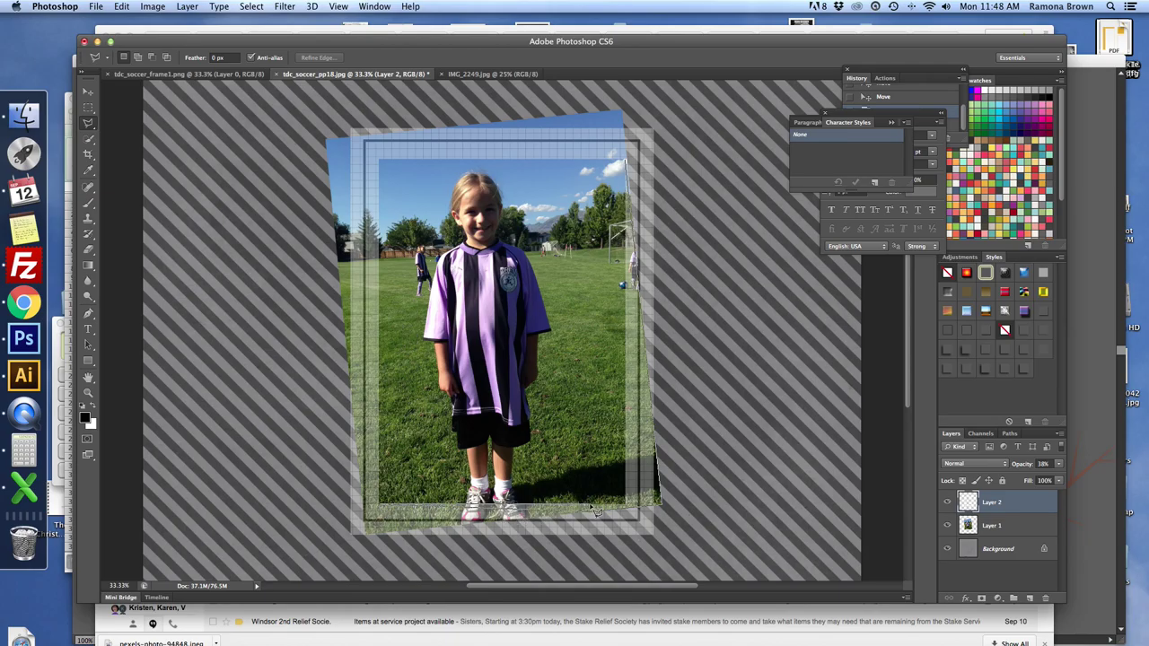
click(632, 513)
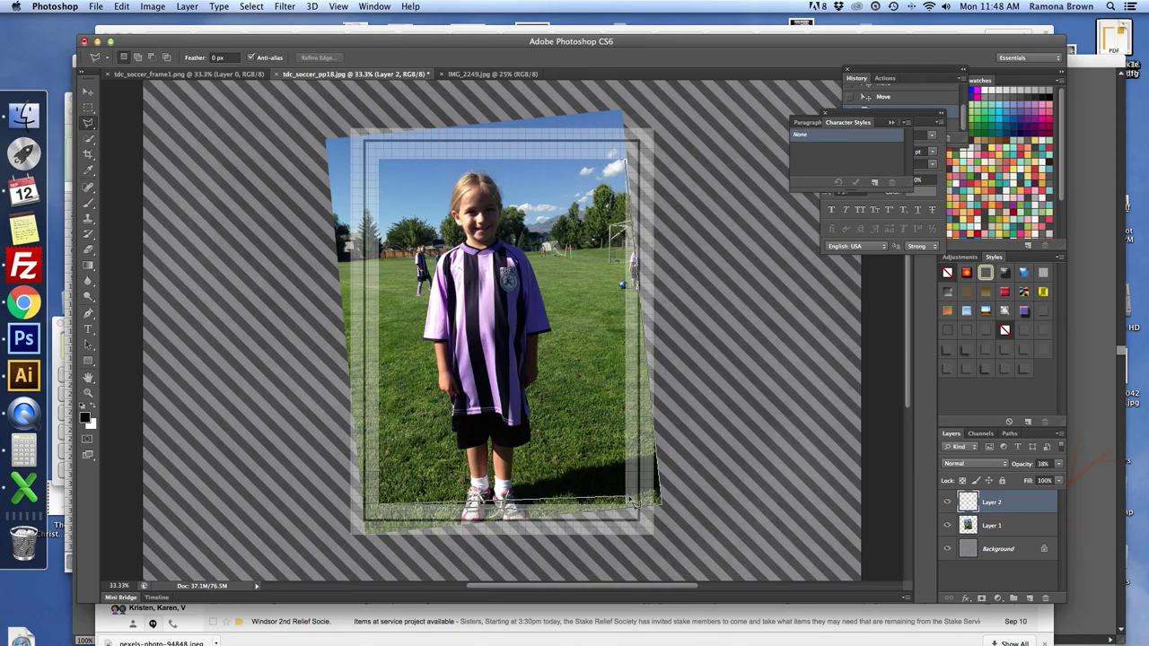
click(382, 504)
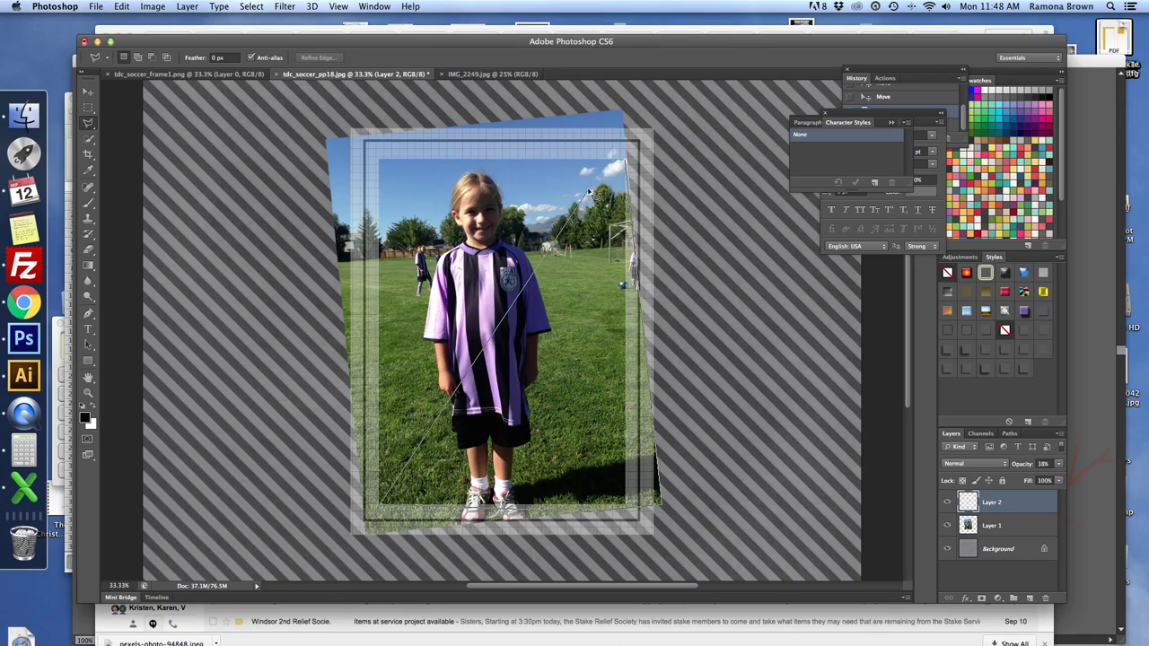
click(628, 164)
double_click(662, 506)
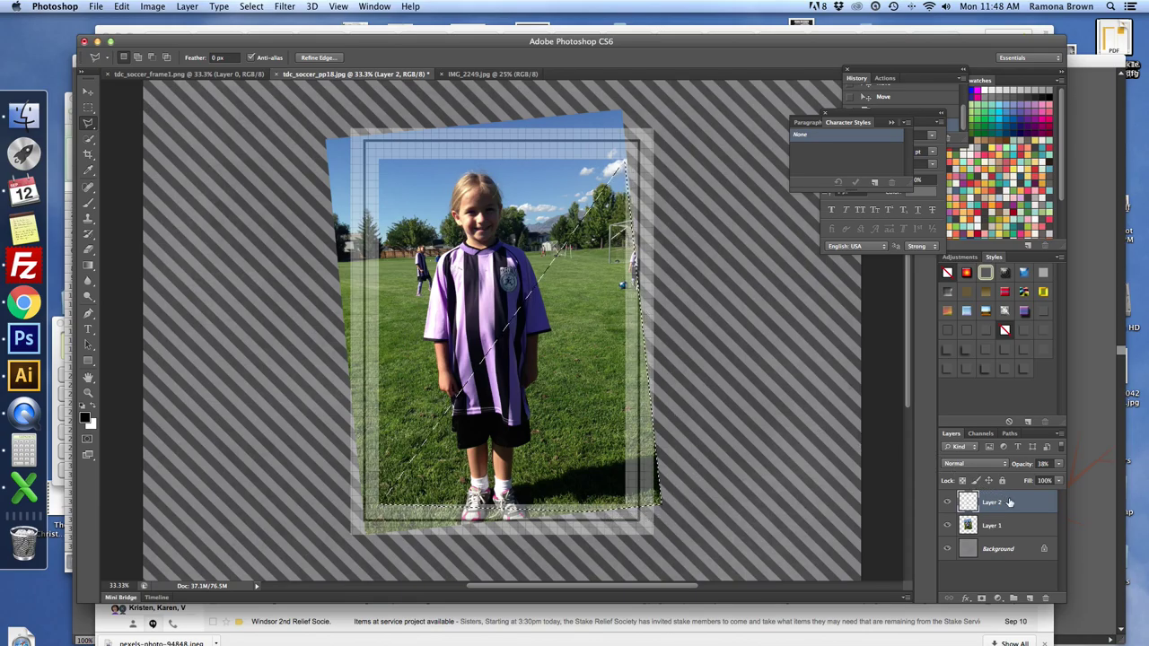
Step: Set Layer 2 back to 100% opacity, clear the selected frame area, and deselect
drag(1026, 477, 1068, 476)
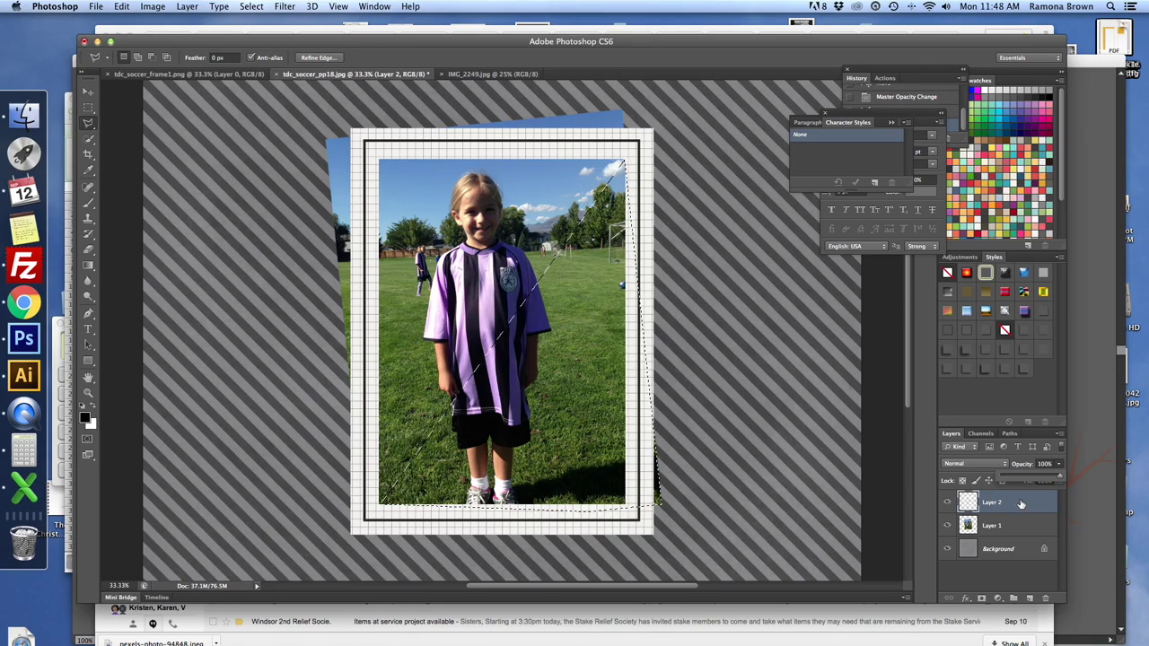
key(Return)
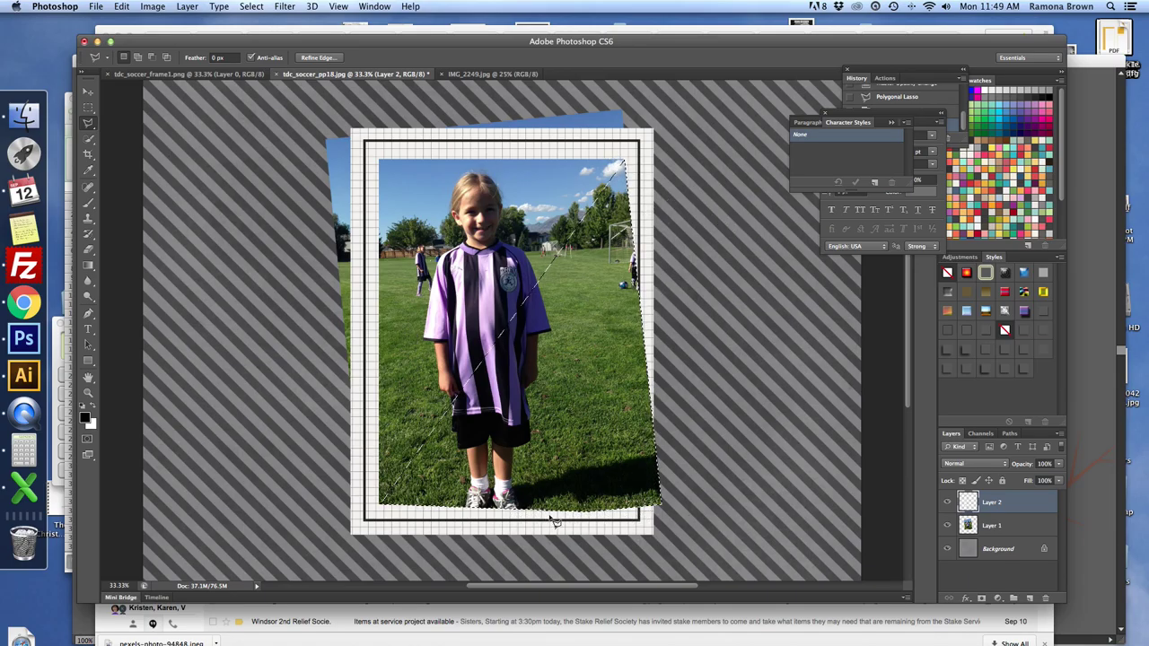
click(251, 6)
click(264, 32)
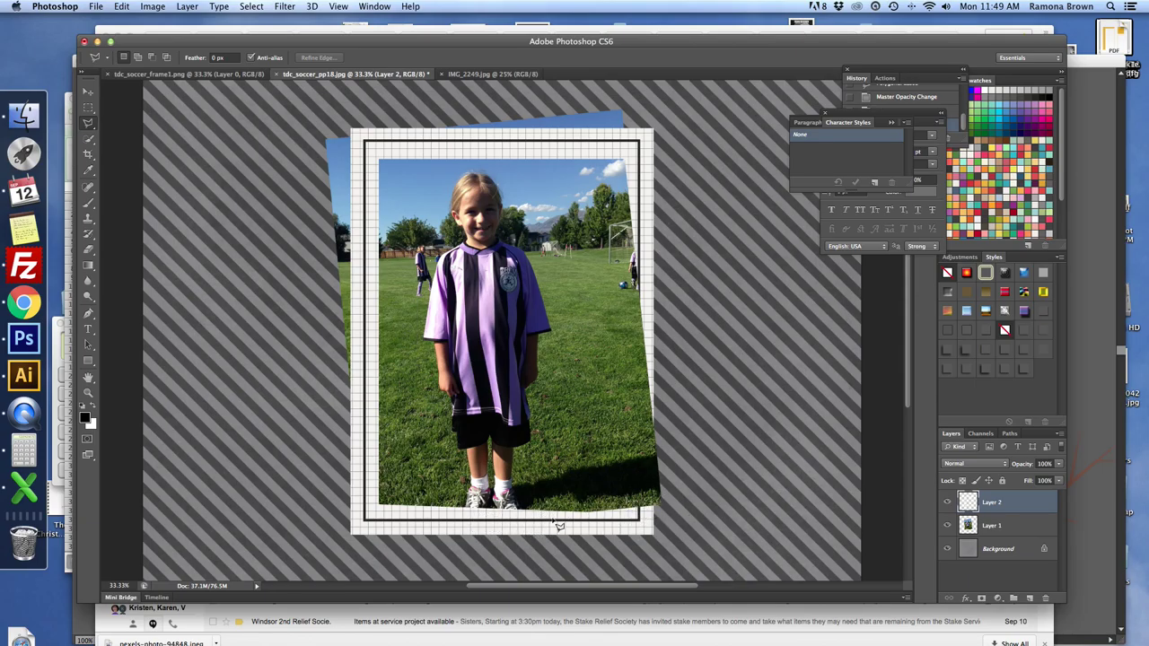
click(88, 92)
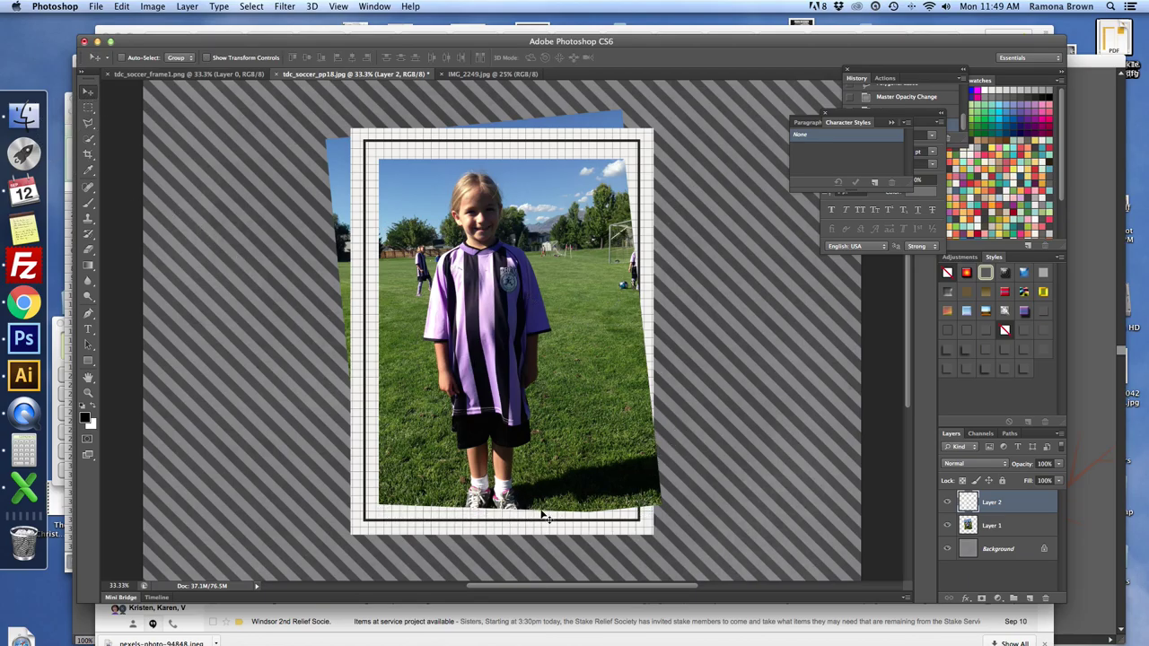
Step: Drop Layer 2 to about 51% opacity and lasso the frame along the photo's bottom edge
click(1059, 465)
drag(1033, 480, 1023, 481)
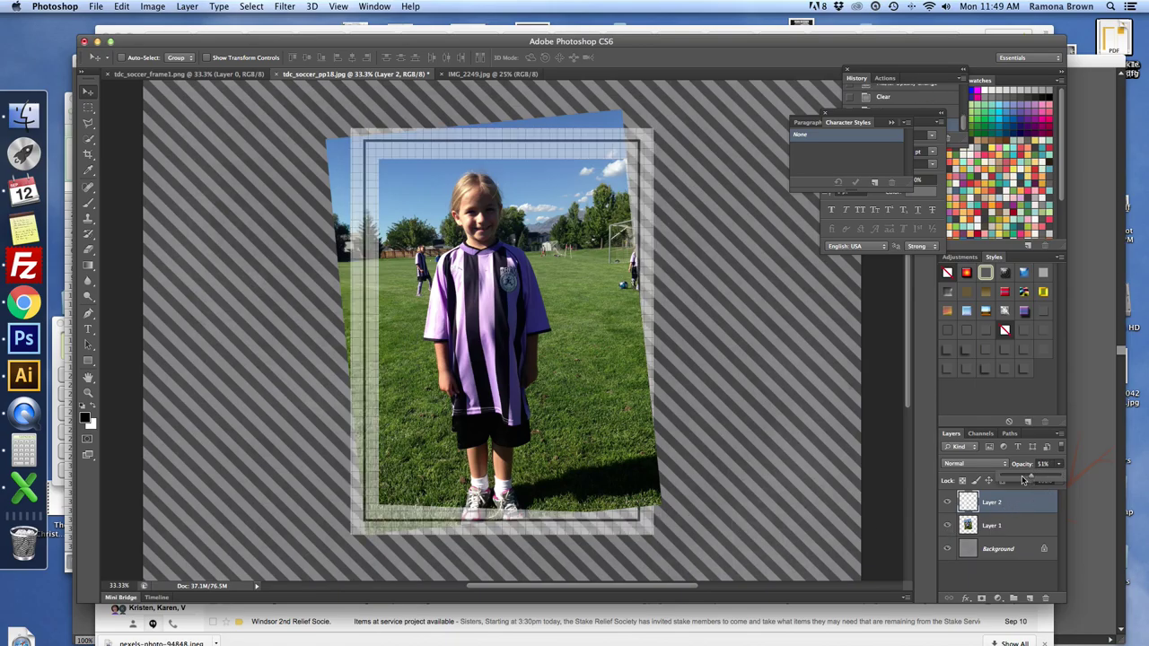
click(88, 123)
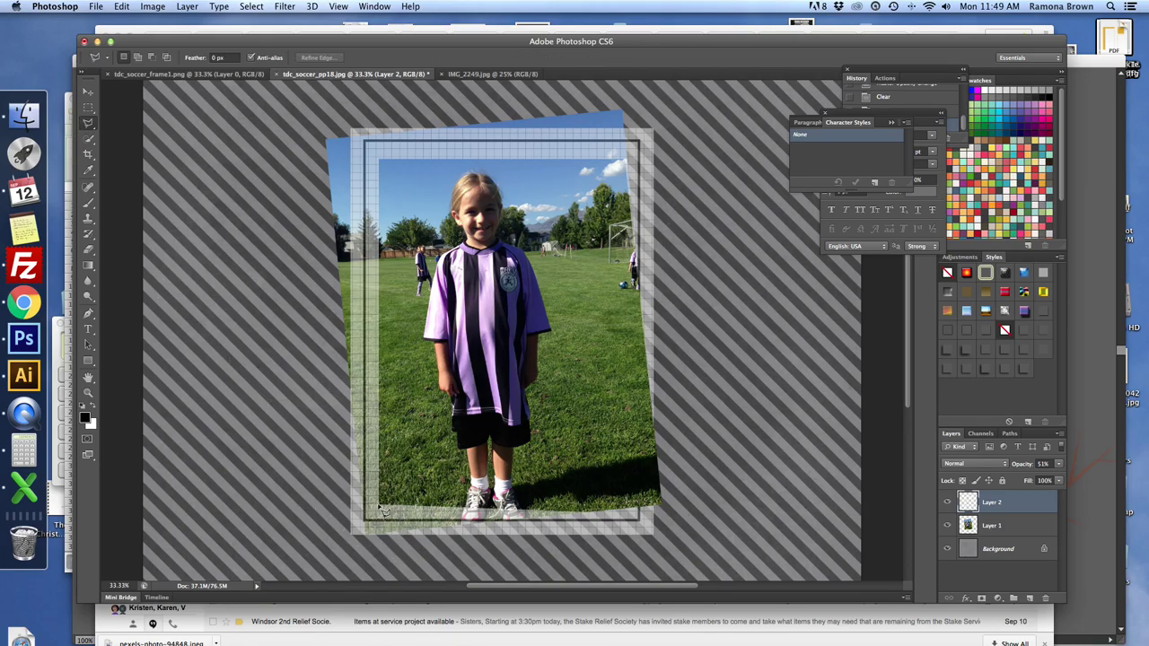
mouse_move(384, 510)
mouse_down()
mouse_move(436, 528)
mouse_move(402, 528)
mouse_move(592, 523)
mouse_move(361, 516)
mouse_move(386, 518)
mouse_up()
mouse_move(385, 516)
mouse_down()
mouse_move(581, 516)
mouse_move(509, 491)
mouse_move(407, 488)
mouse_move(380, 511)
mouse_up()
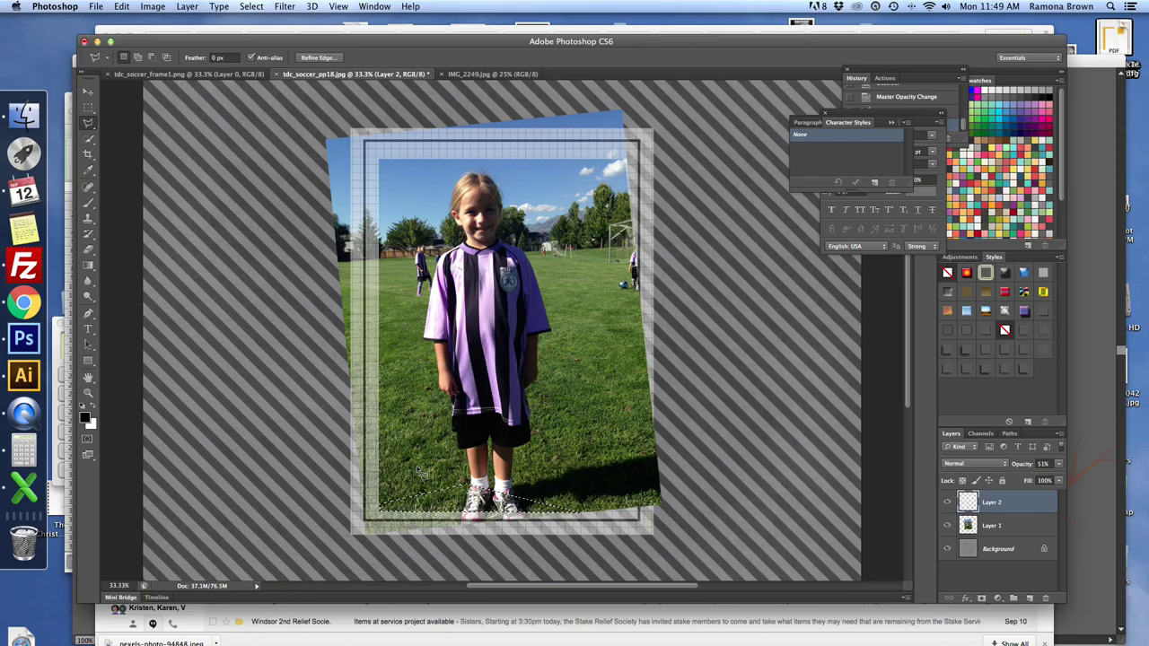
Step: Deselect and return the frame layer to 100% opacity
click(251, 7)
click(271, 35)
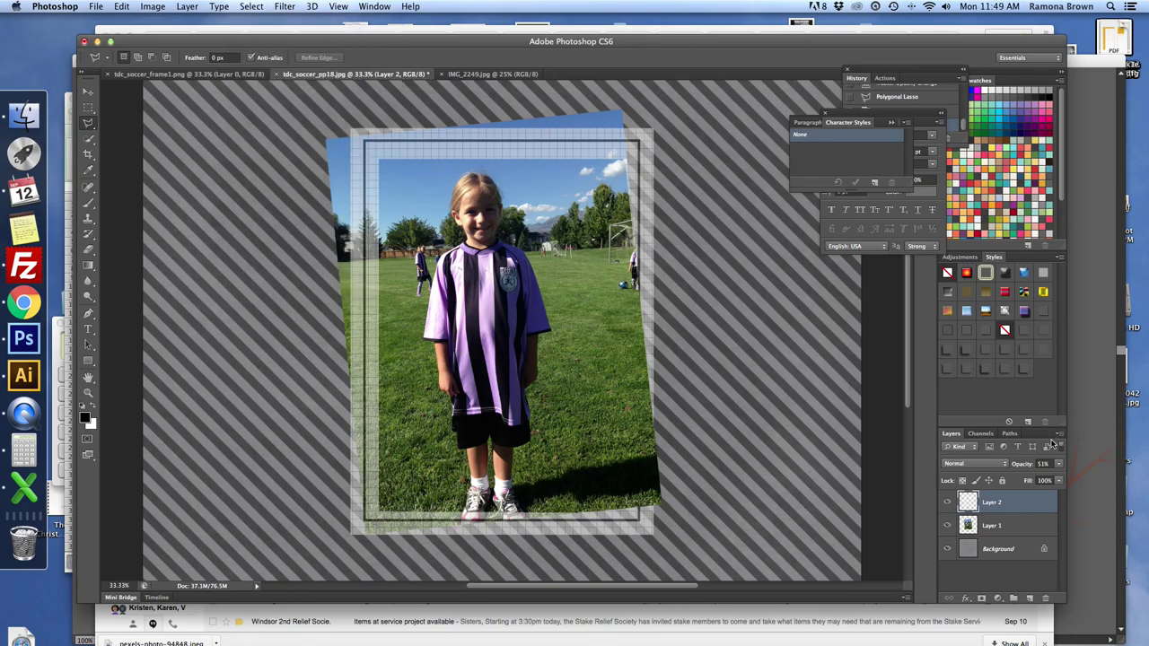
drag(1043, 479, 1069, 475)
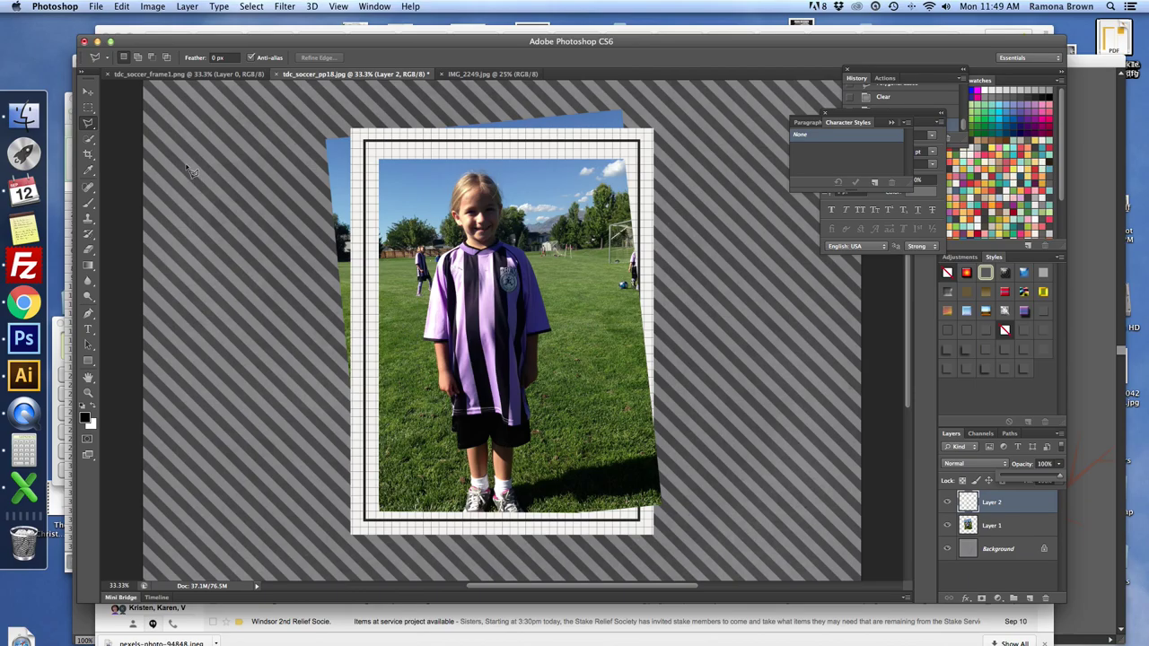
Step: Apply a Styles-panel drop shadow to Layer 2 and Layer 1, checking the page zoomed out
click(87, 92)
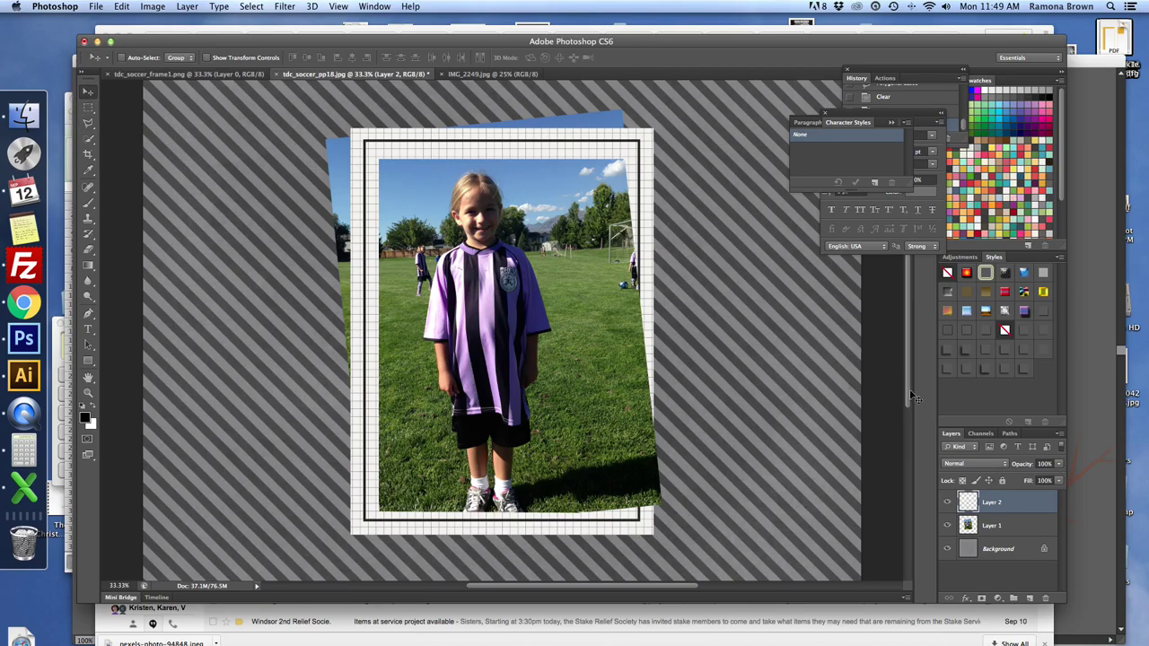
click(1023, 331)
click(1010, 552)
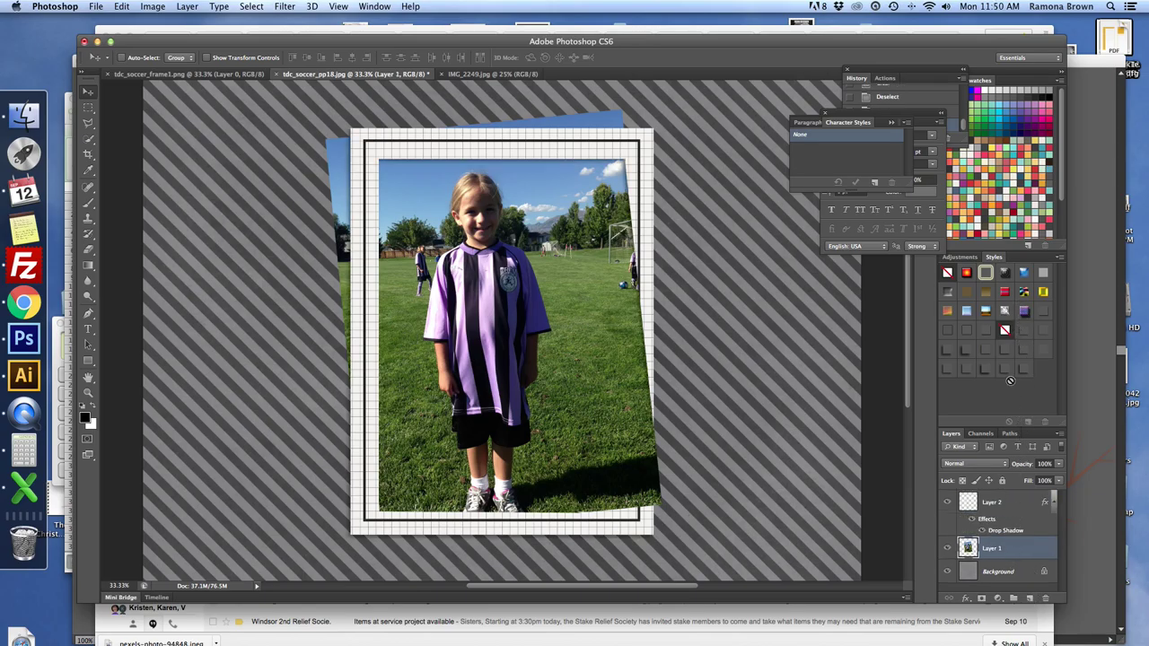
click(1019, 334)
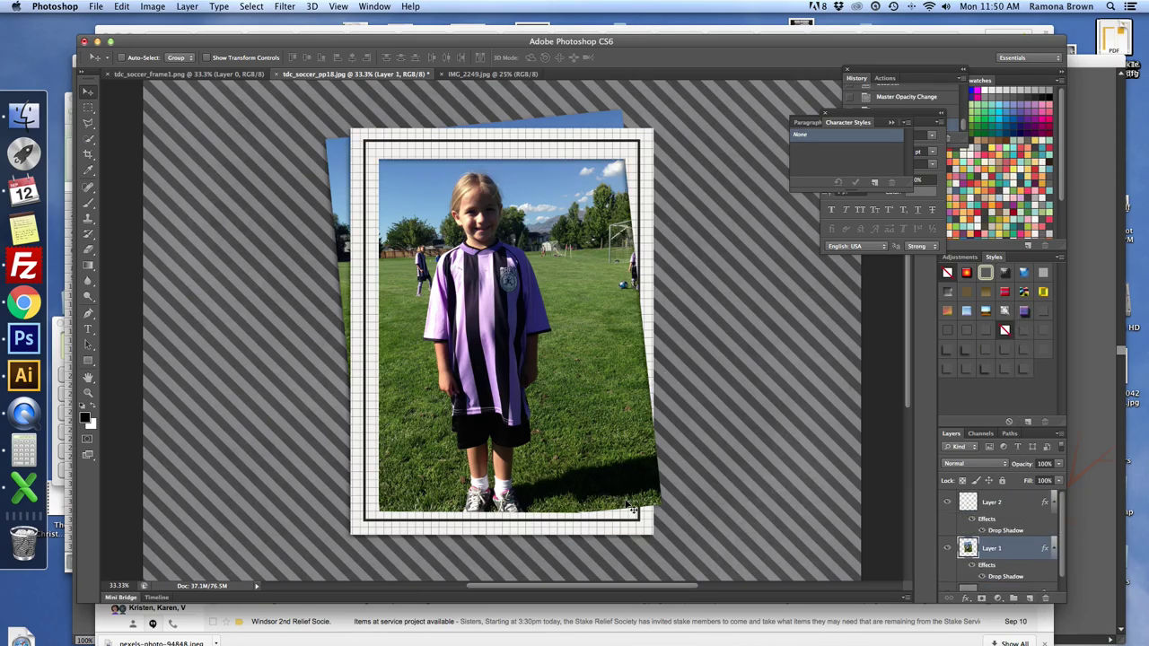
key(super+minus)
key(super+minus)
key(super+minus)
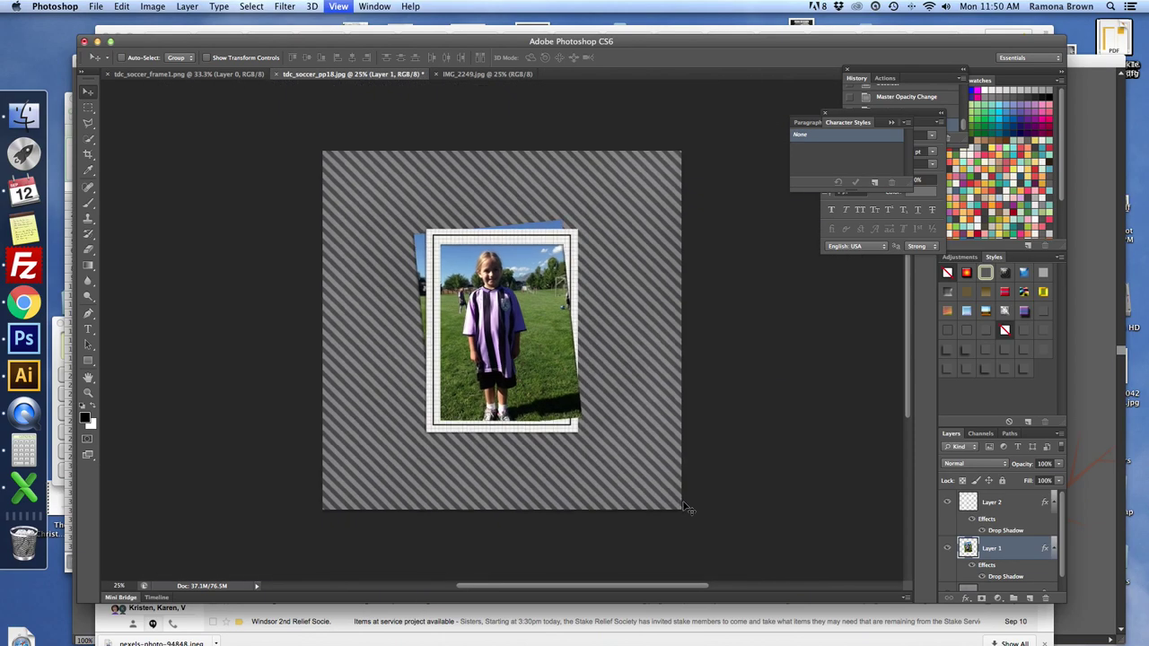
key(super+plus)
key(super+plus)
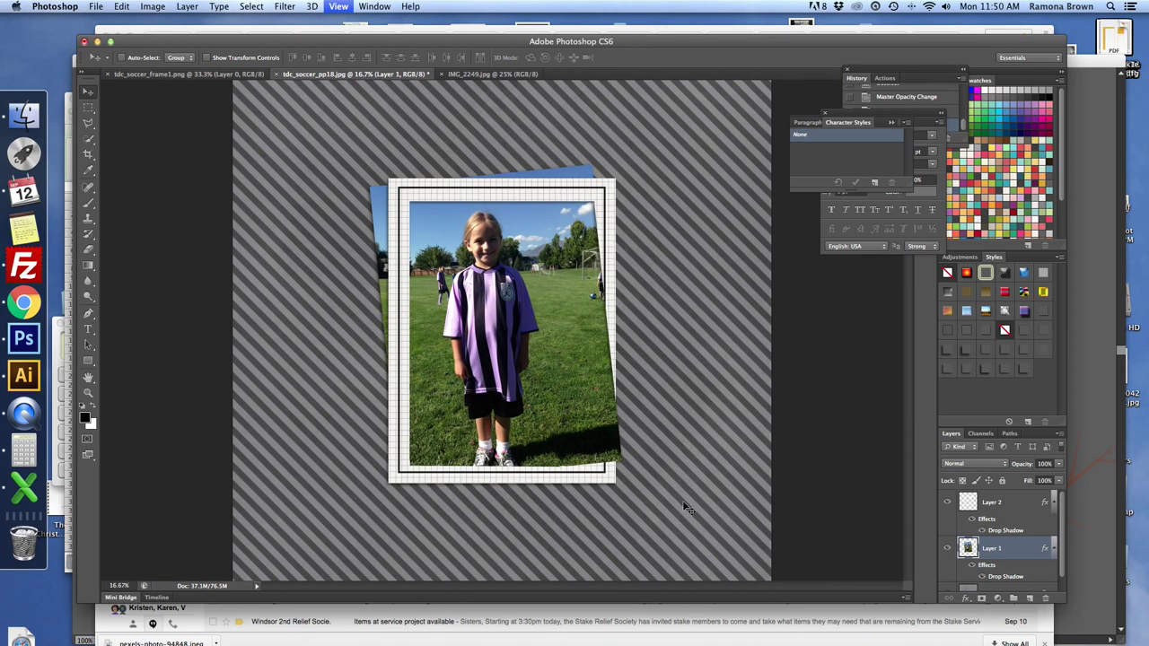